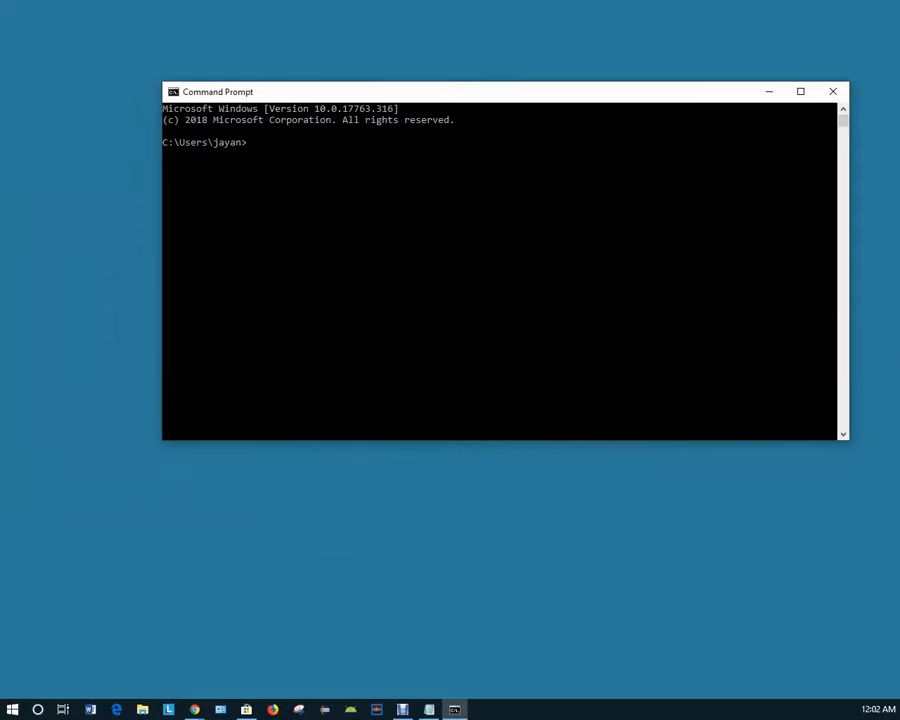
Step: Run ipconfig and highlight the Default Gateway line of the Wi-Fi adapter
left_click(440, 152)
key("Return")
type("ipconfig")
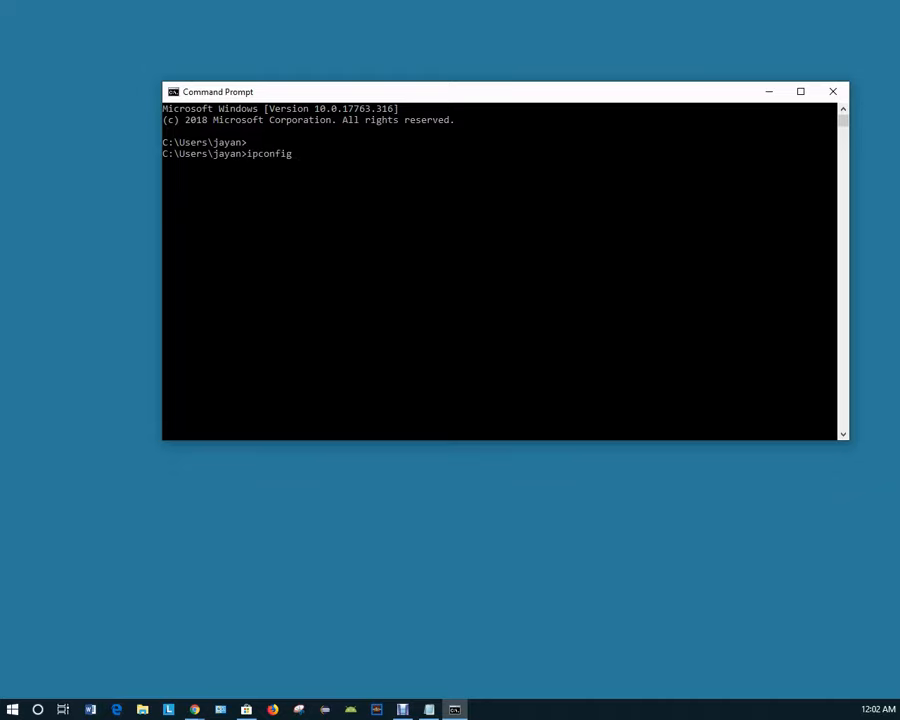
key("Return")
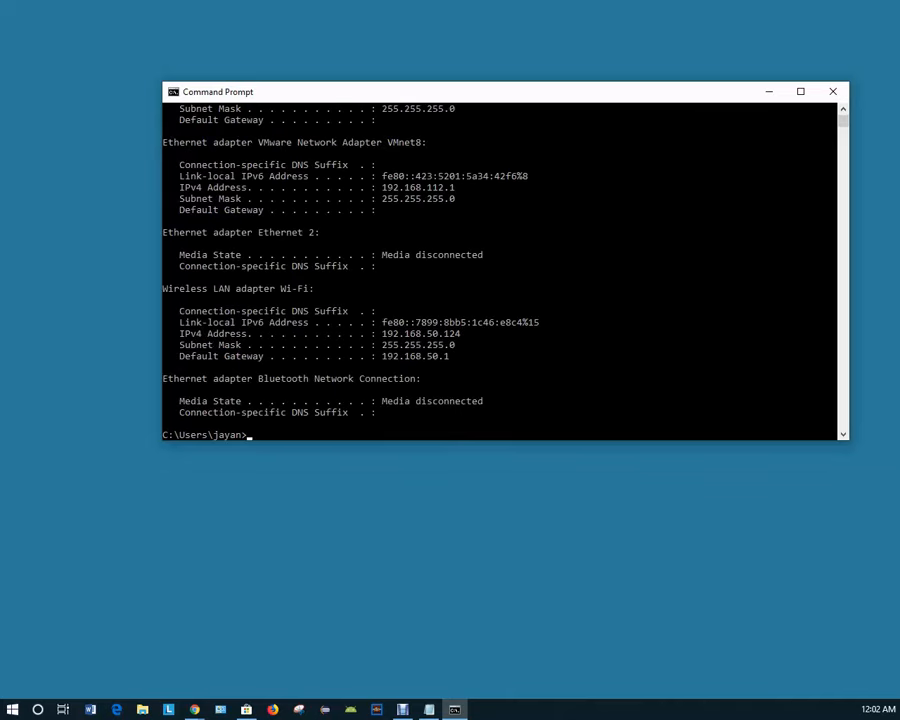
left_click_drag(175, 356, 449, 356)
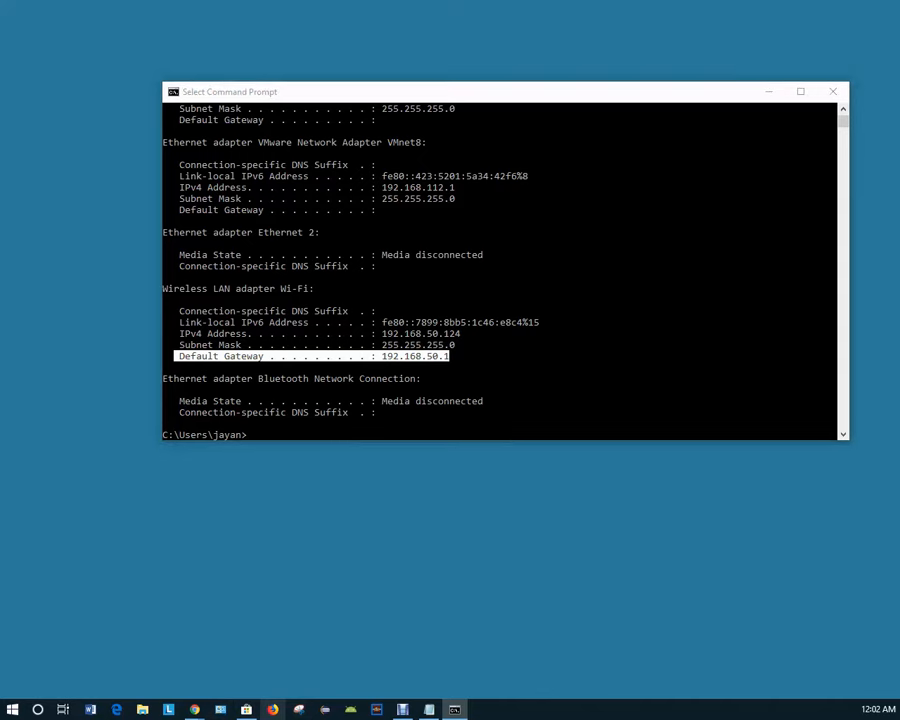
Step: Switch to Firefox and open the router's login page at 192.168.50.1
left_click(272, 709)
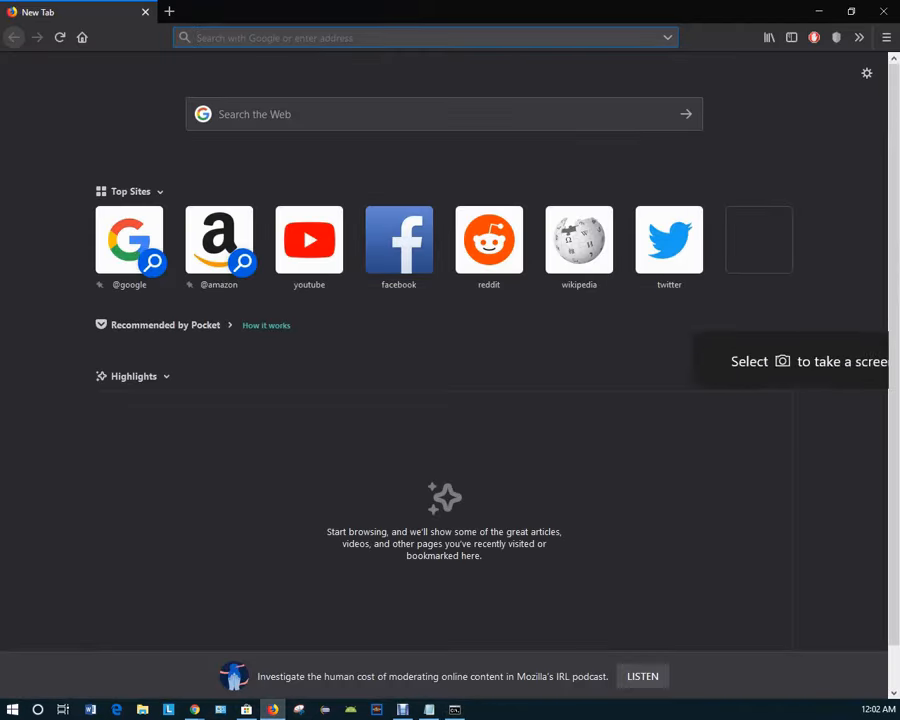
type("192.")
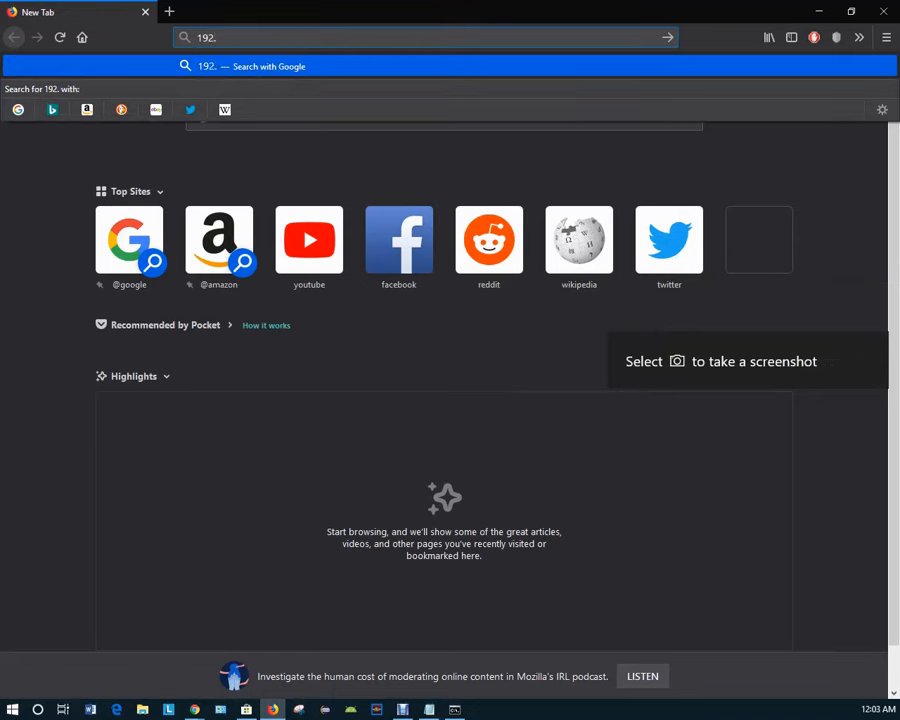
type("168")
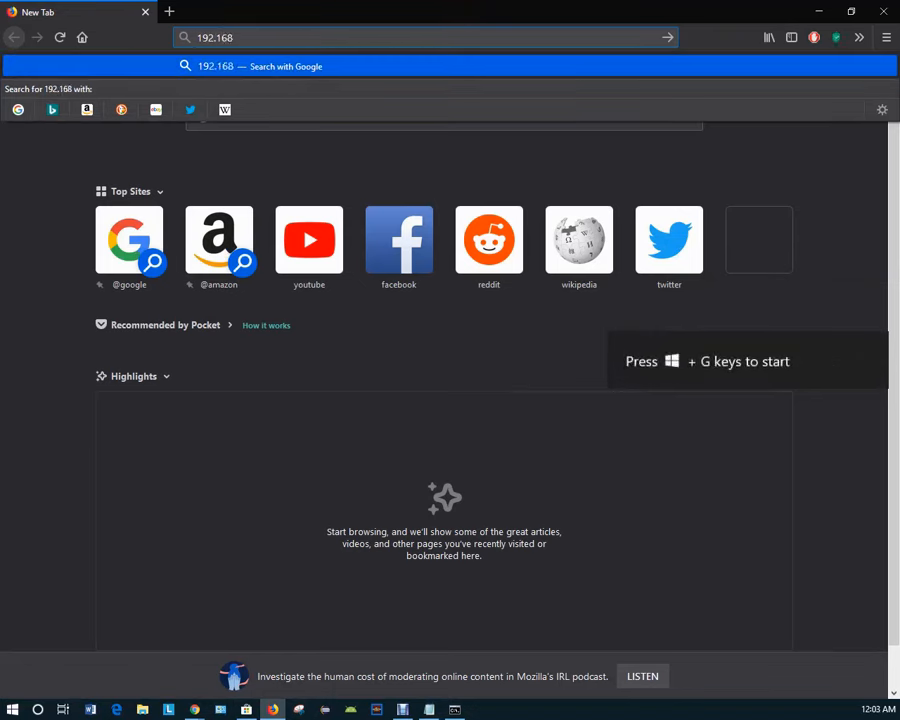
type(".50.1")
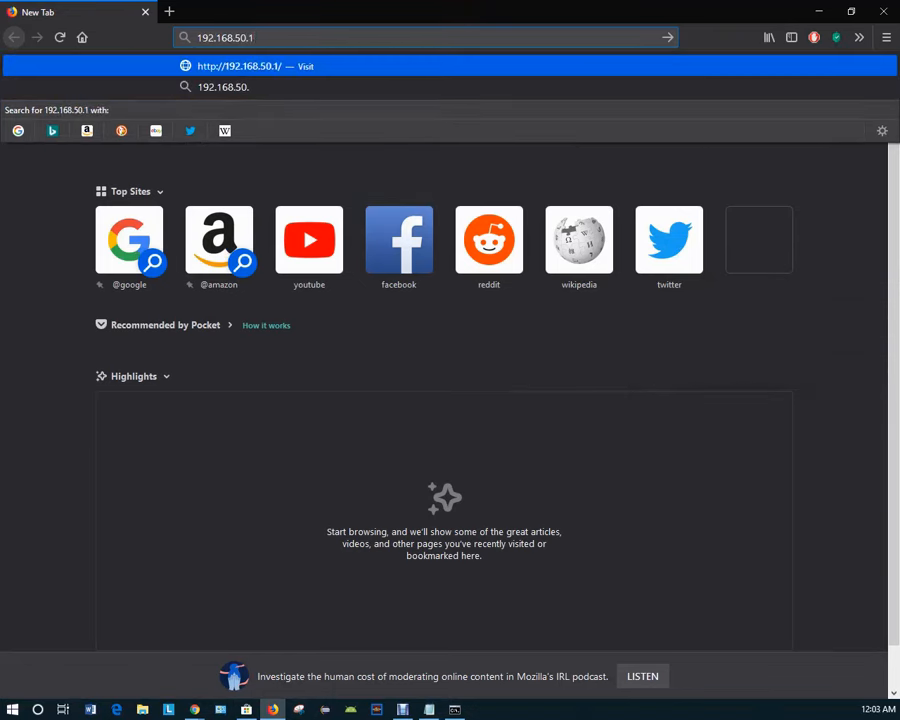
key("Return")
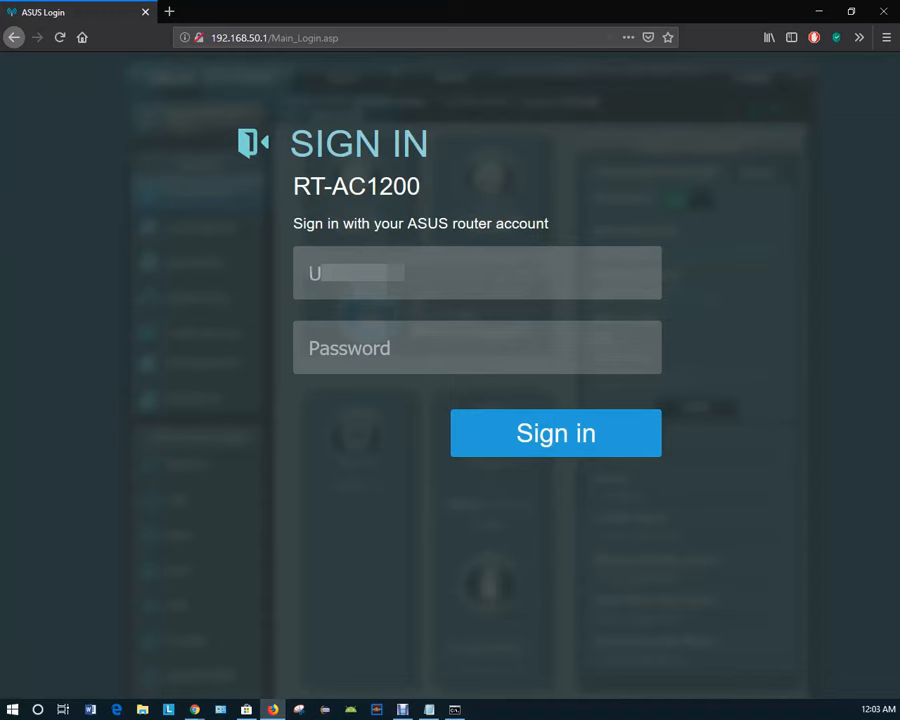
Step: Sign in to the router with the account username and password
type("si")
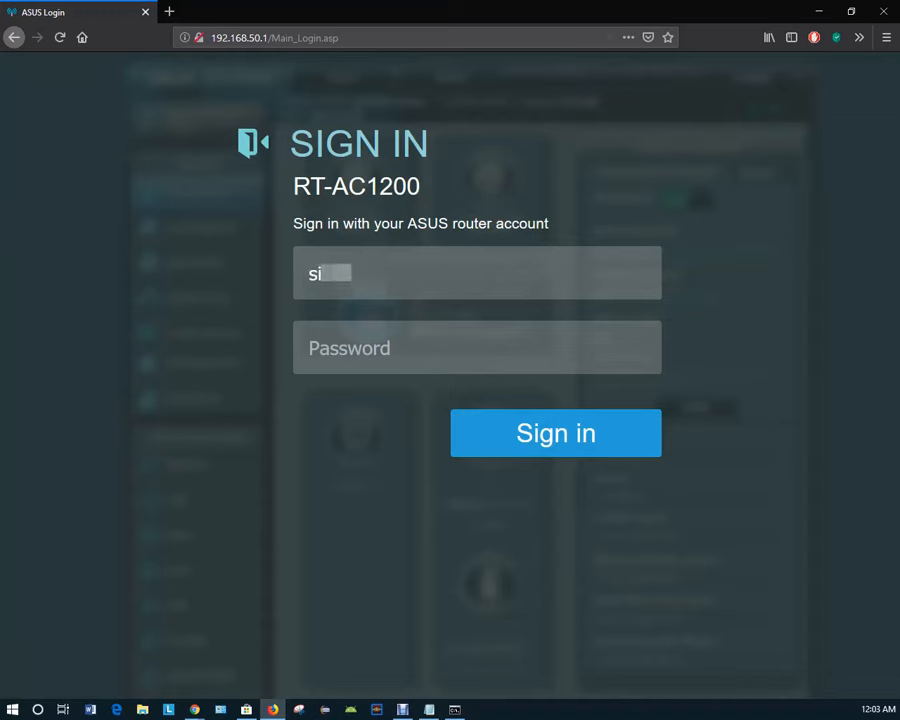
type("**")
left_click(349, 348)
key("alt+Tab")
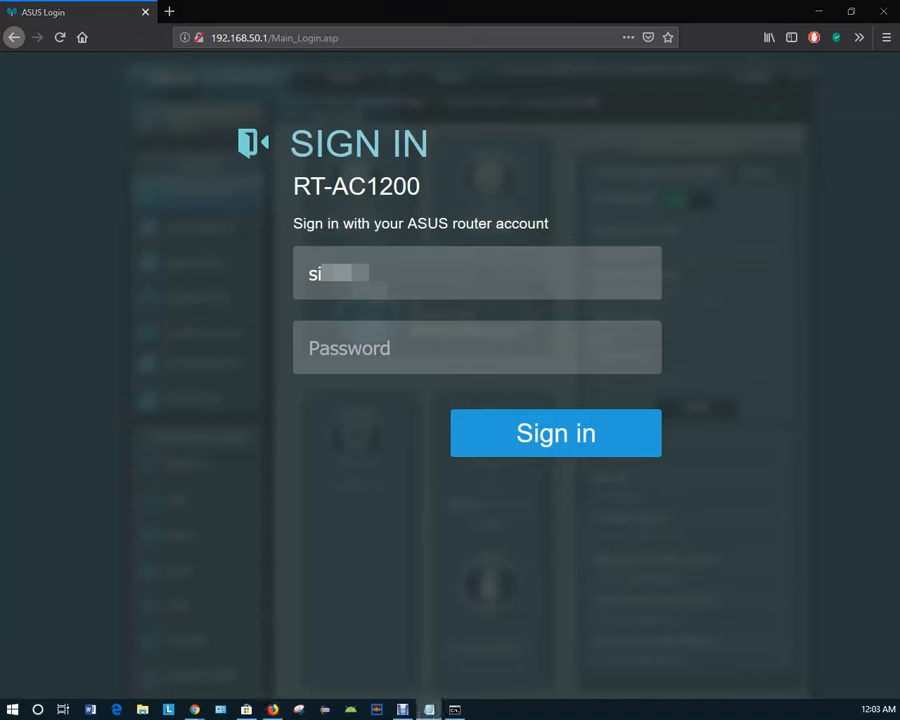
key("alt+Tab")
key("ctrl+v")
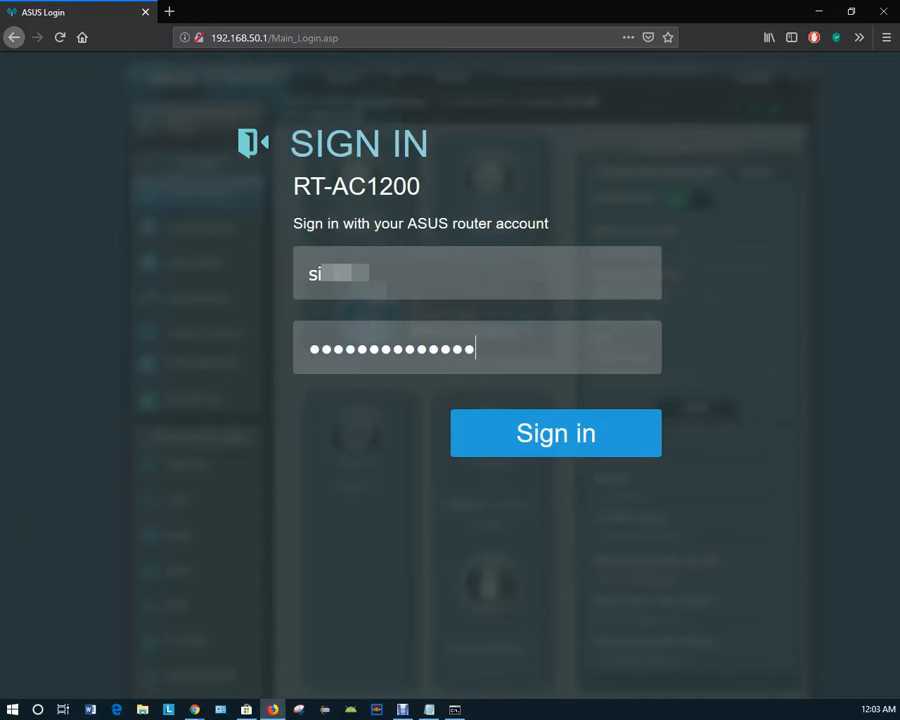
key("Return")
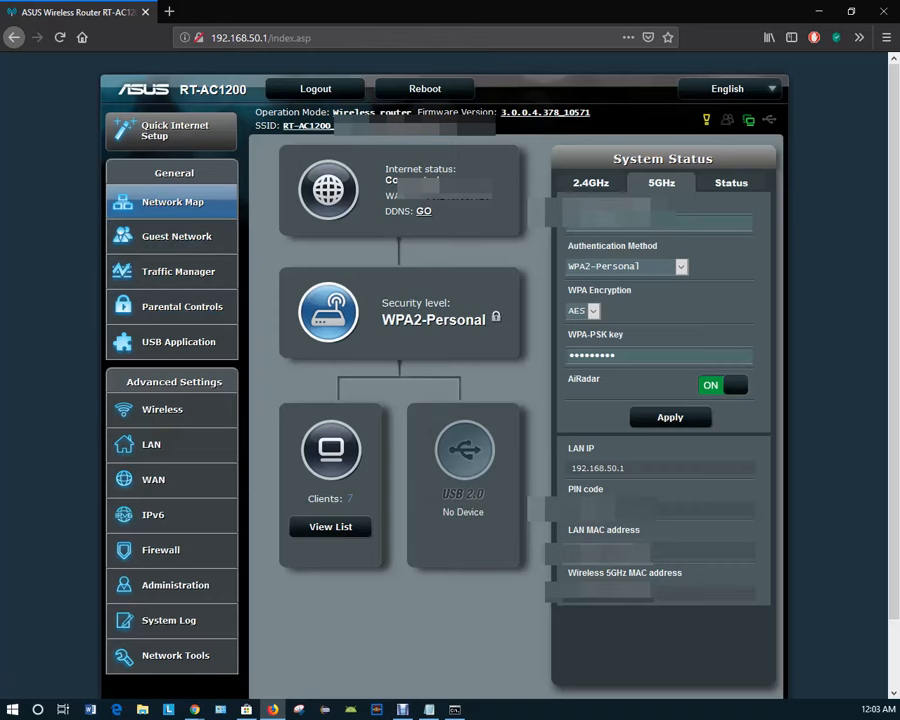
Step: Start enabling the first 2.4GHz guest network, keeping WPA2-Personal as its authentication method
left_click(176, 237)
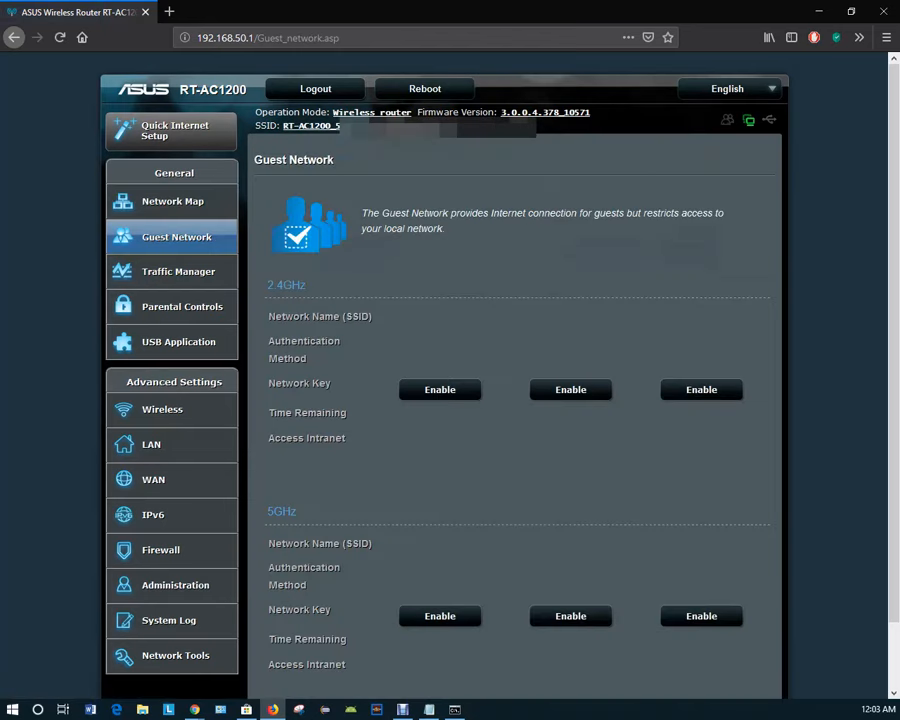
left_click(440, 389)
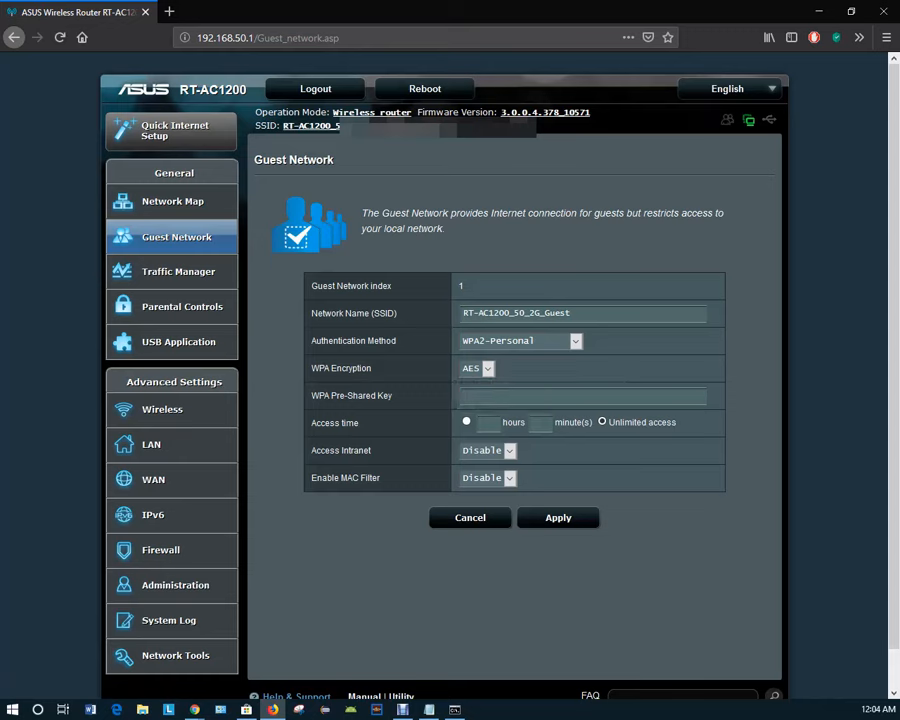
left_click(575, 341)
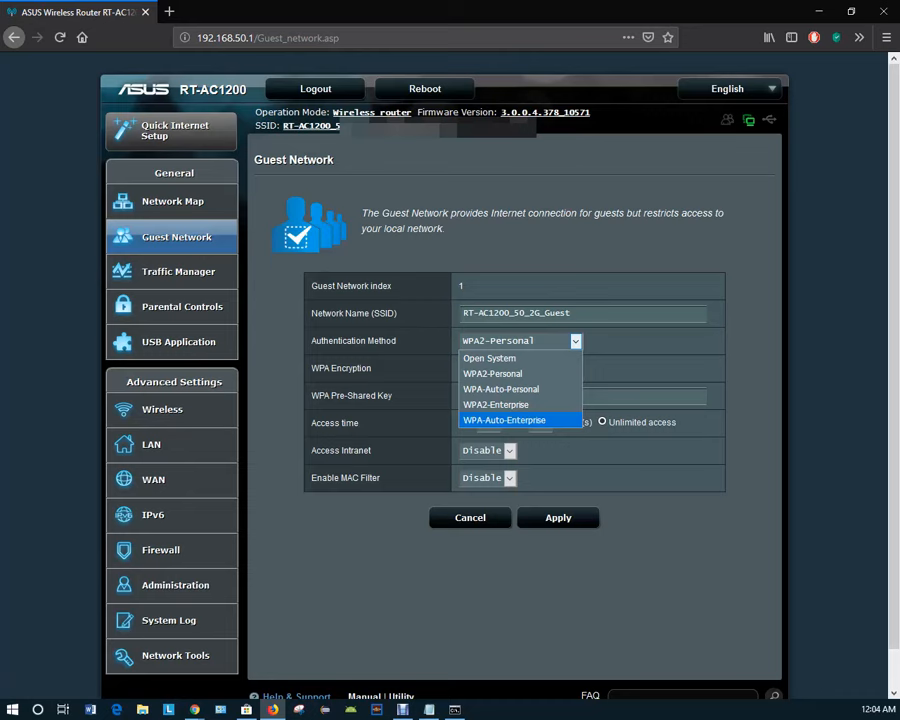
left_click(576, 341)
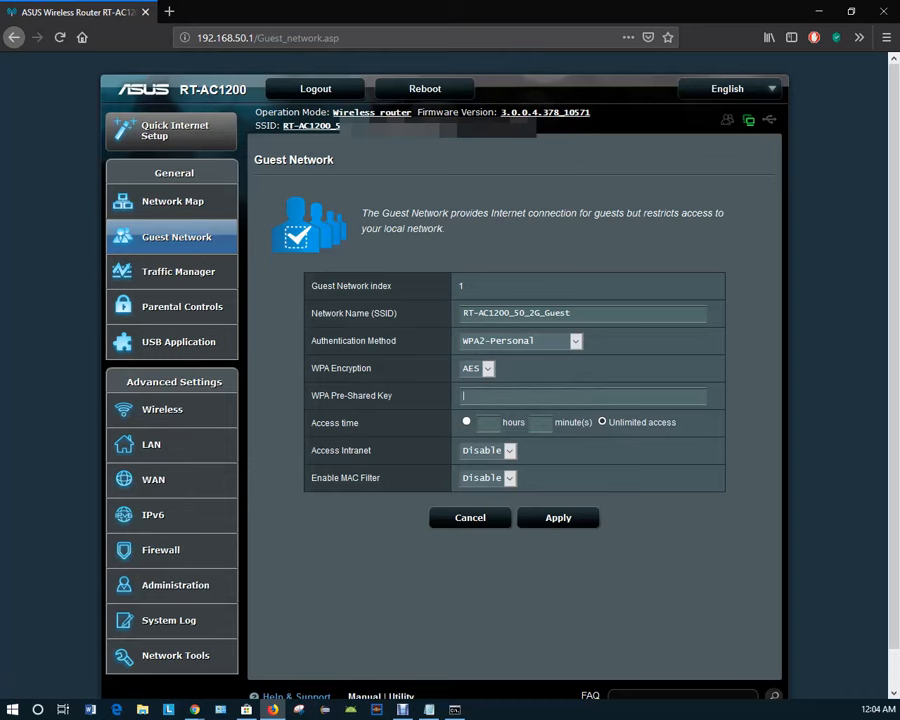
Step: Enter the guest network's WPA pre-shared key and set Access Intranet to Enable
type("youpassword")
left_click(479, 396)
type("r")
left_click(509, 451)
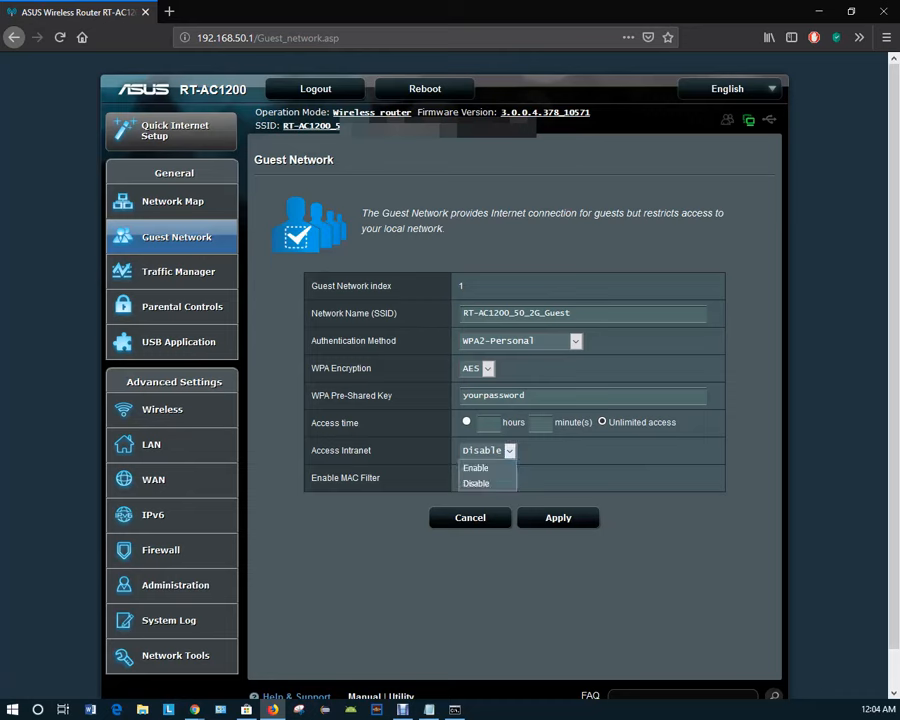
left_click(476, 468)
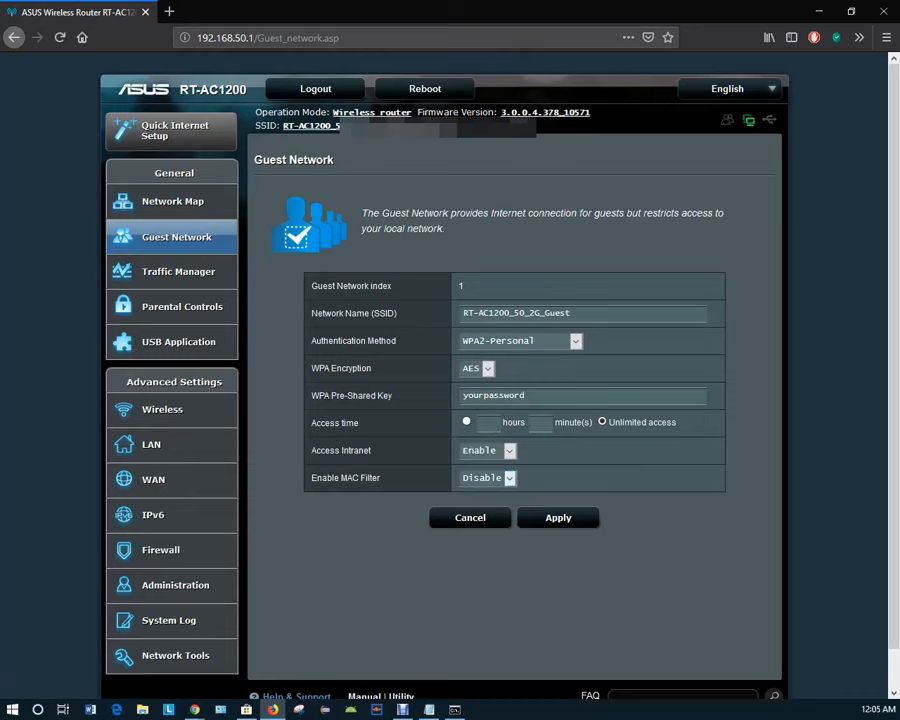
Step: Try the guest network's MAC filter in Accept mode and return it to Disable
left_click(509, 478)
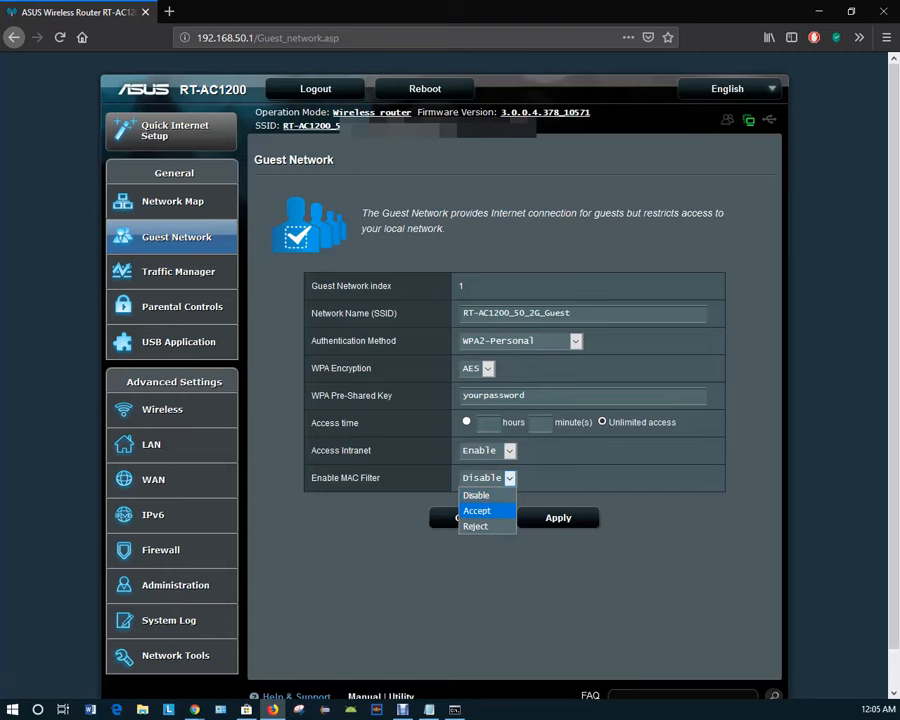
left_click(477, 511)
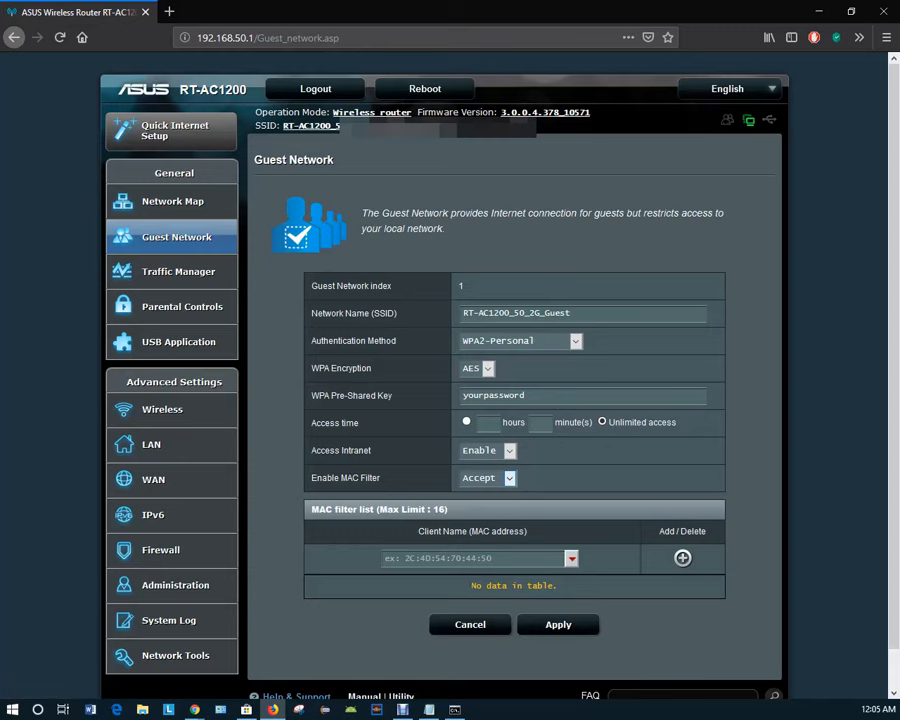
left_click(510, 478)
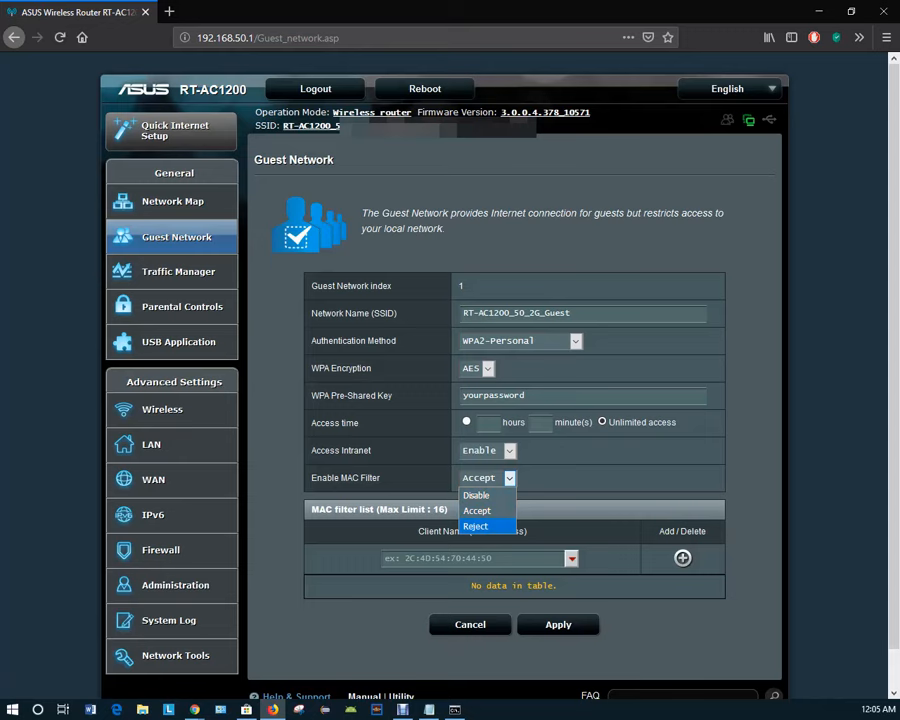
left_click(476, 495)
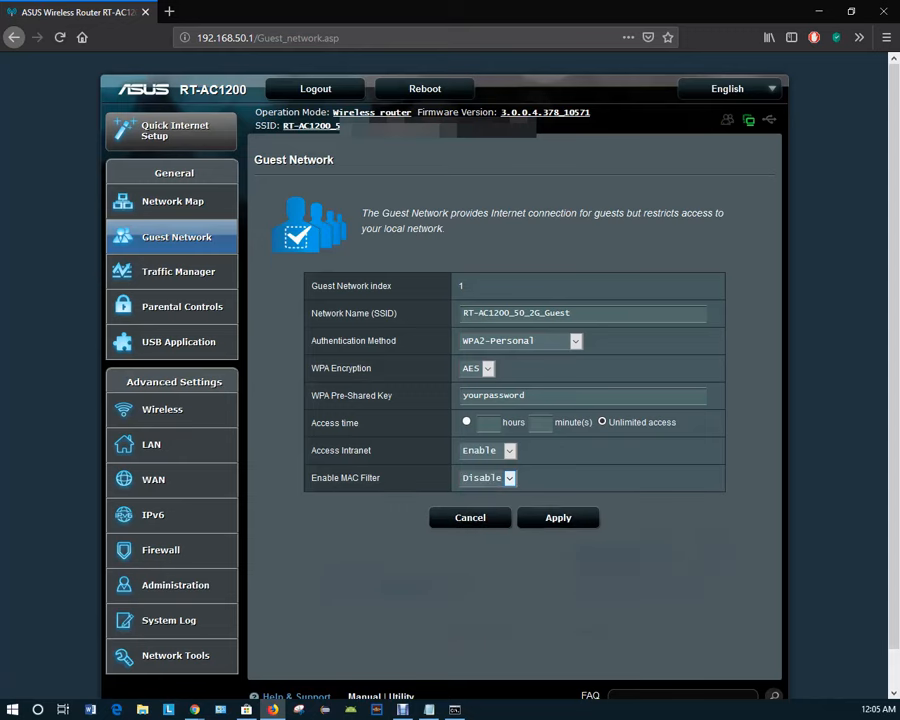
Step: Set the guest network's MAC filter to Reject without adding any clients, and apply the settings
left_click(509, 478)
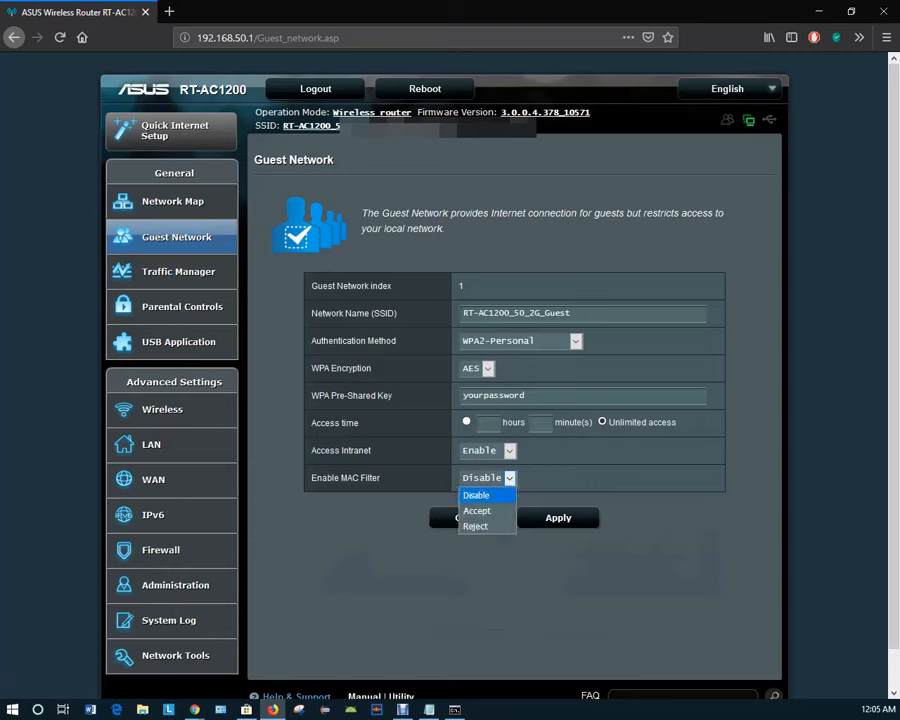
left_click(475, 526)
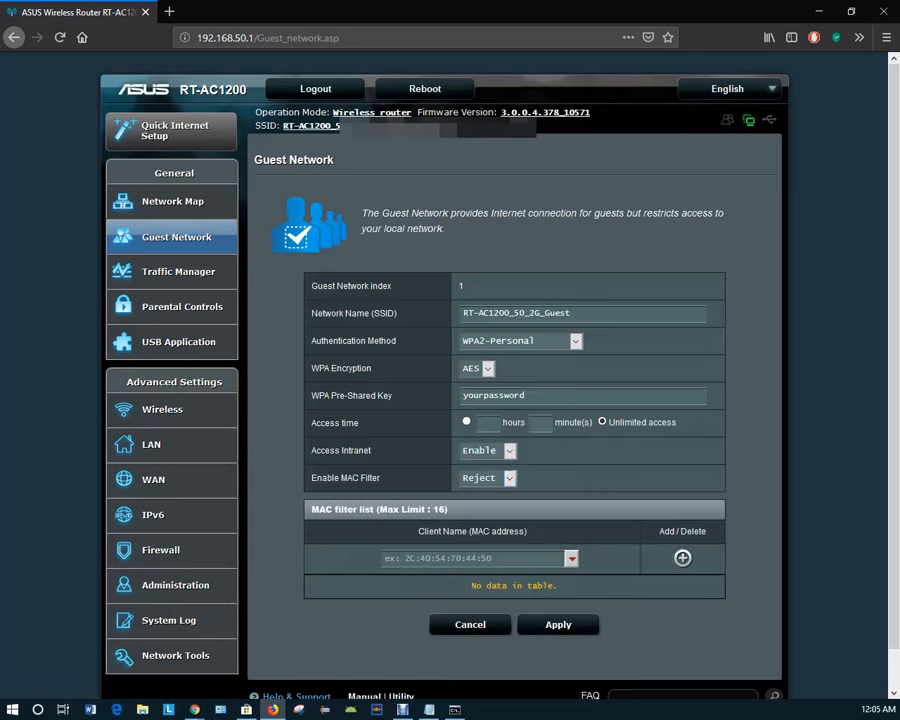
left_click(571, 558)
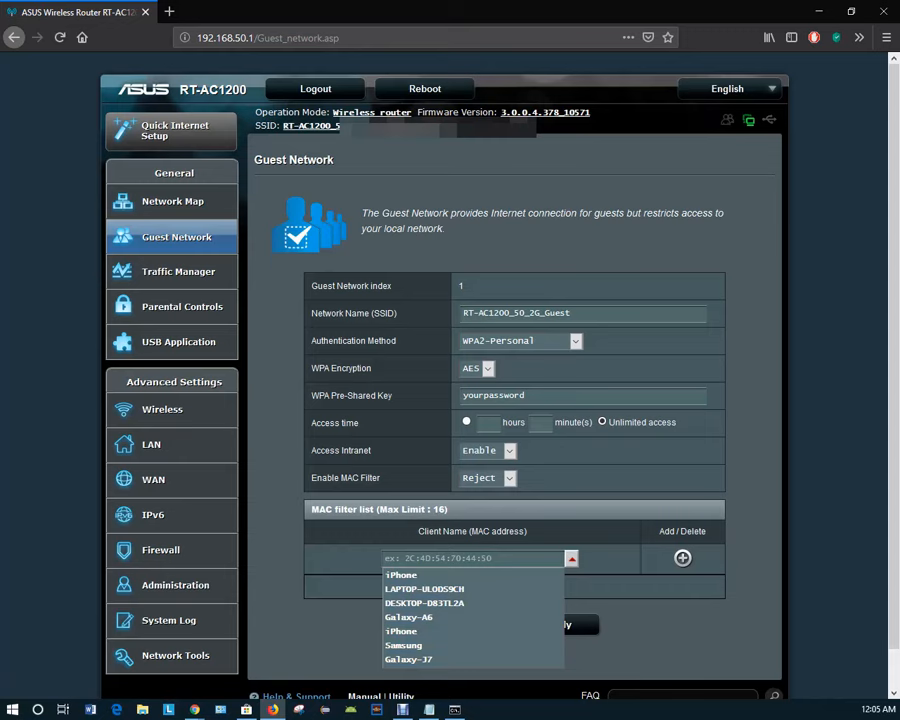
left_click(571, 558)
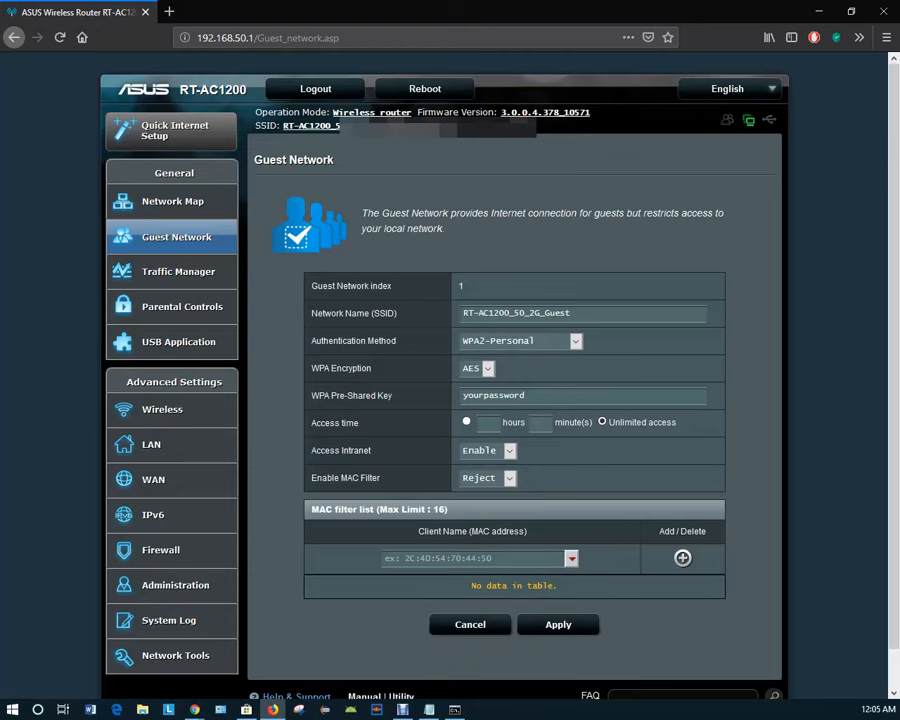
left_click(558, 624)
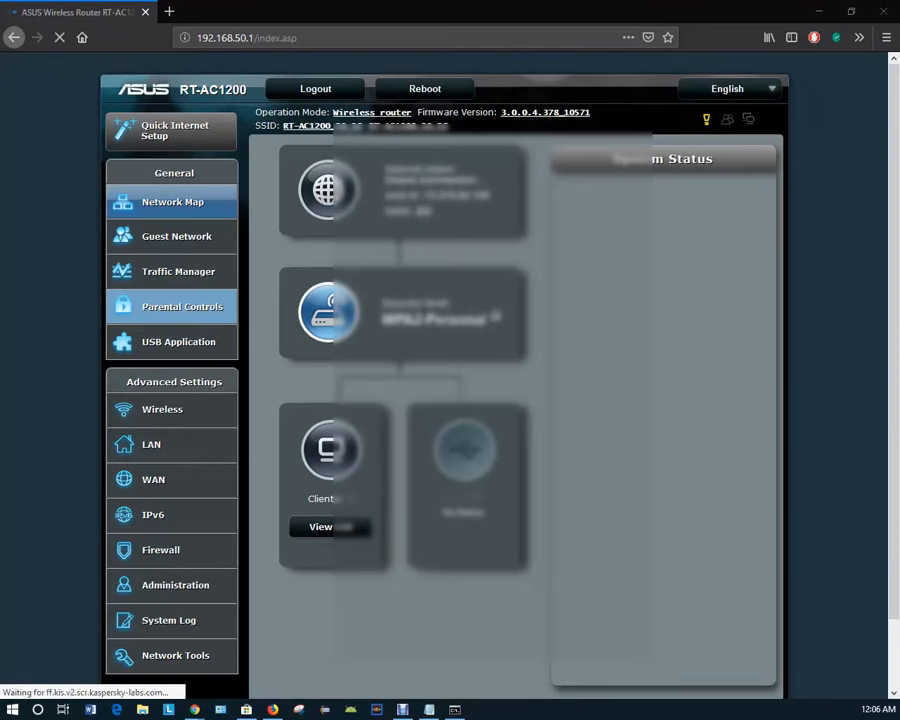
Step: Reopen the Guest Network settings and remove the first 2.4GHz guest network
left_click(177, 236)
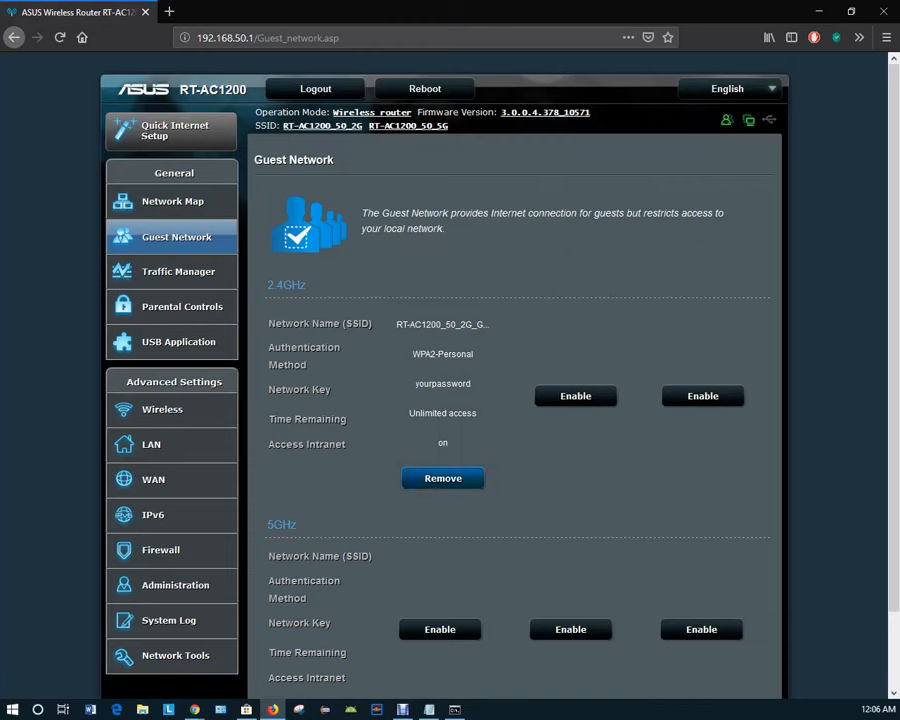
left_click(443, 478)
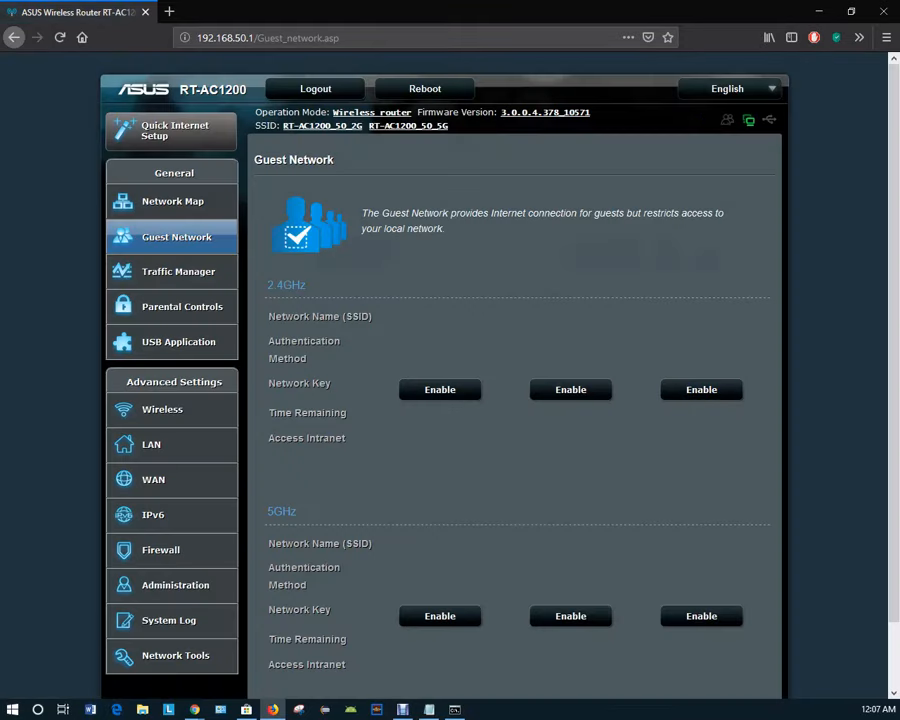
scroll(515, 400, "down", 2)
scroll(515, 400, "up", 2)
scroll(515, 400, "down", 2)
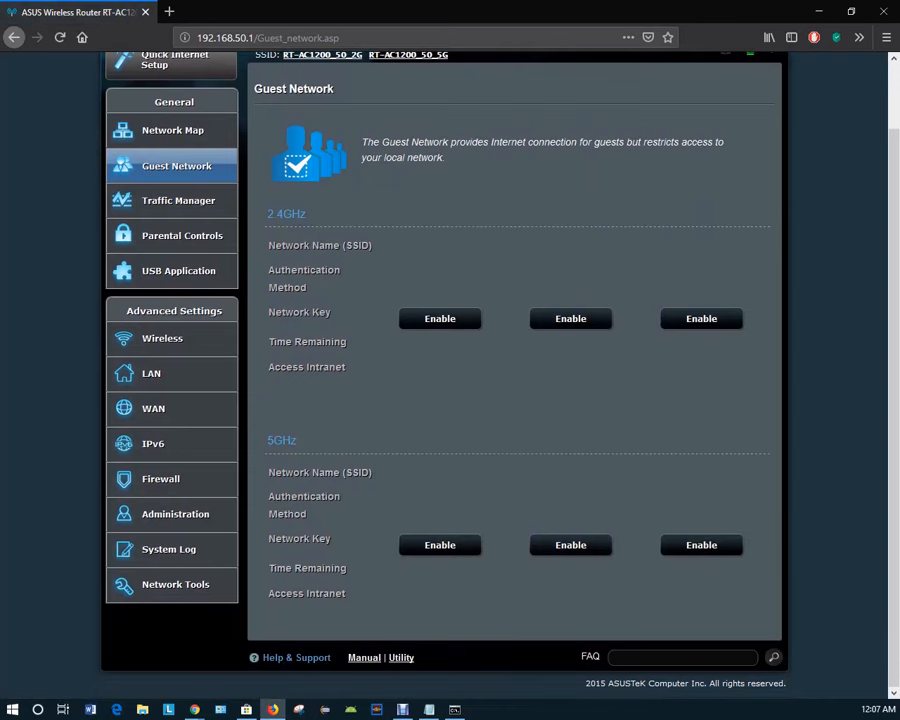